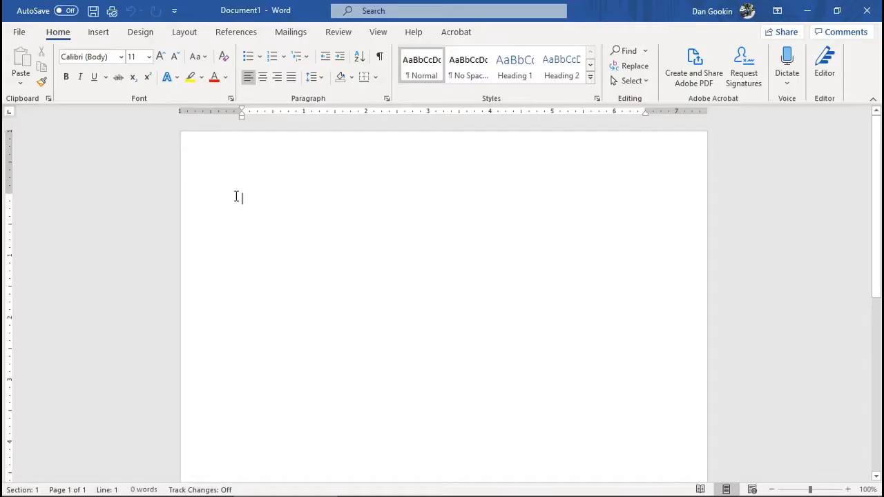
Open the ribbon customization options and set the source command list to All Commands
click(19, 32)
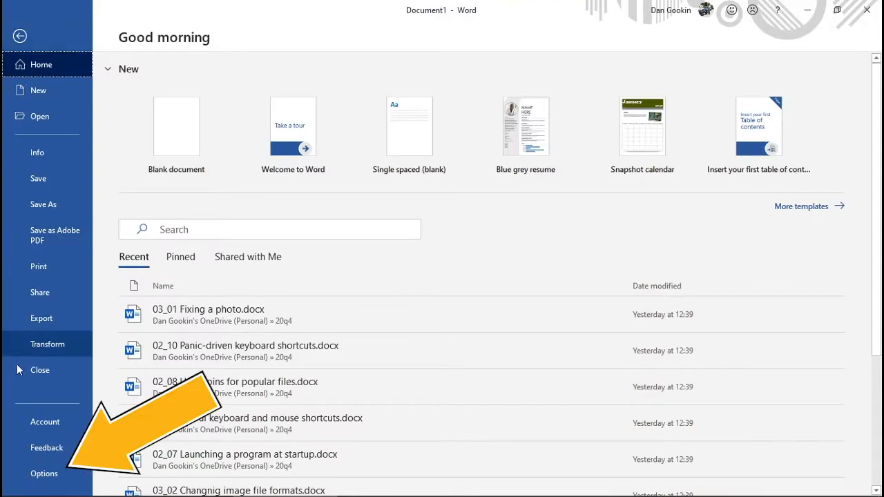
click(65, 474)
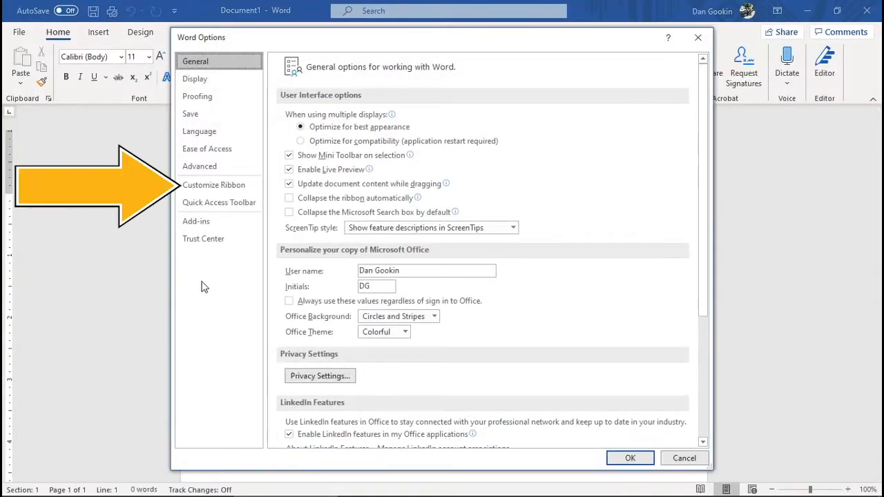
click(227, 185)
drag(311, 43, 379, 36)
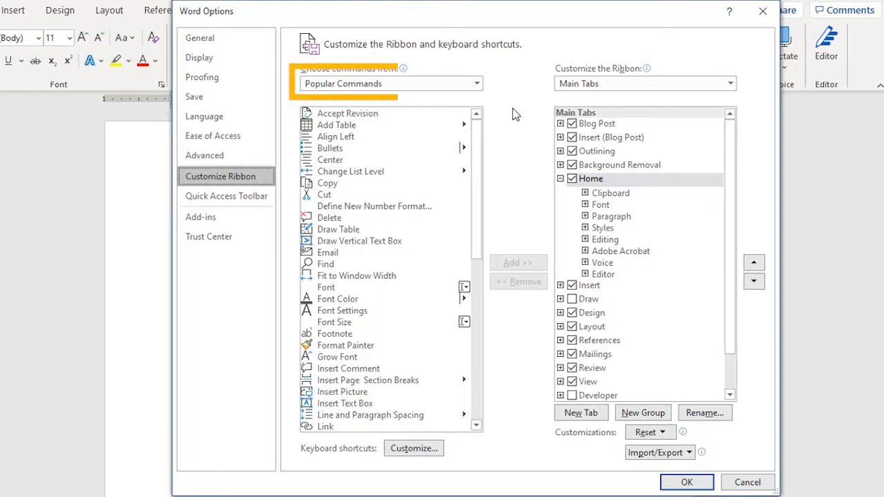
click(476, 84)
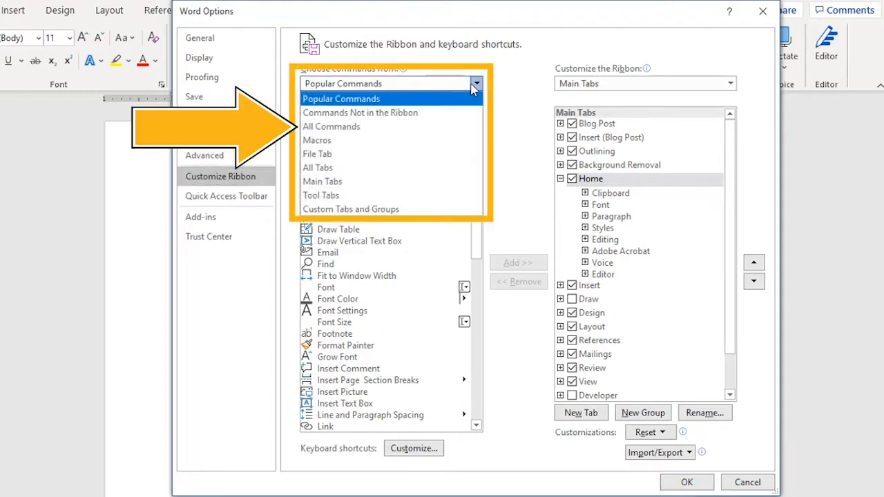
click(419, 127)
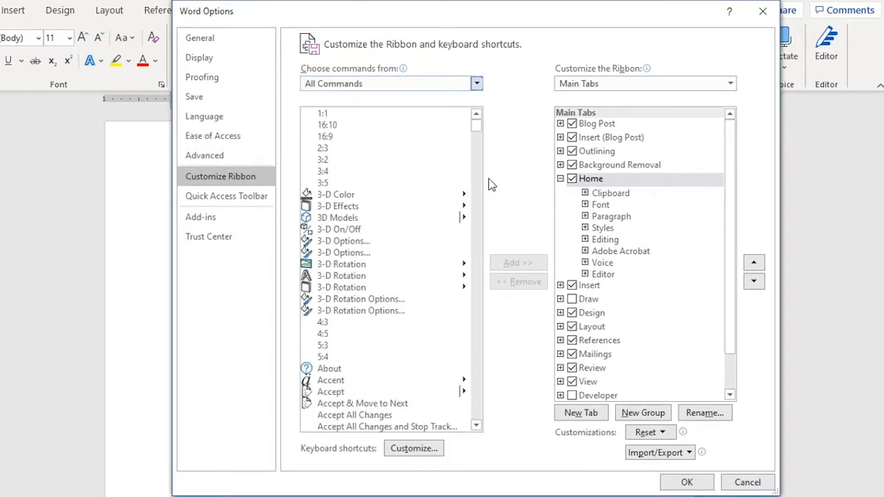
Browse the alphabetical list of all available commands, from the beginning through the entries starting with C
click(478, 226)
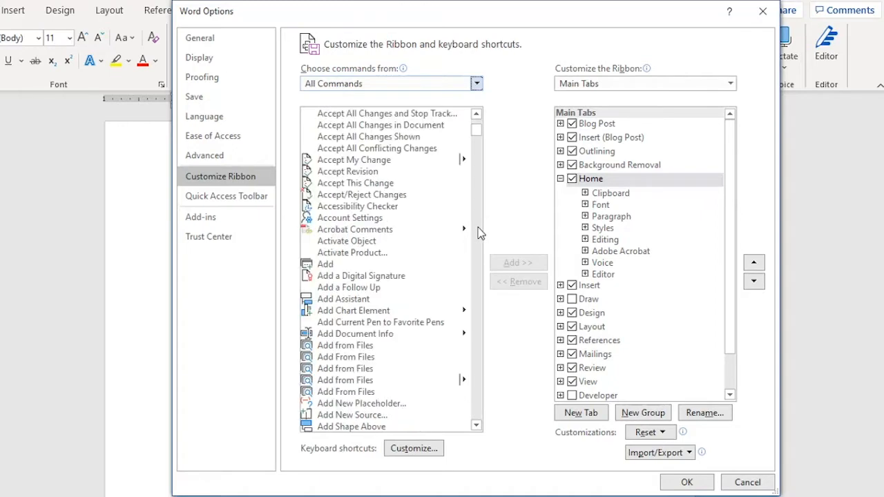
click(478, 227)
click(475, 233)
click(476, 239)
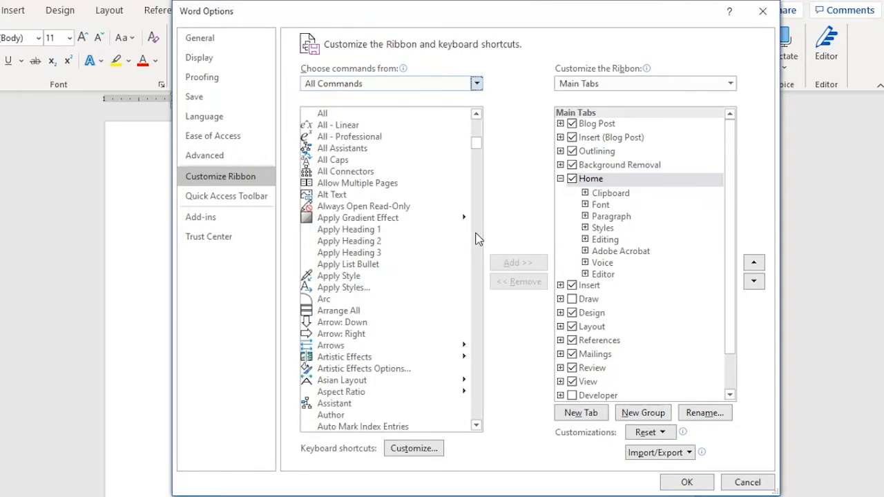
click(476, 239)
click(475, 239)
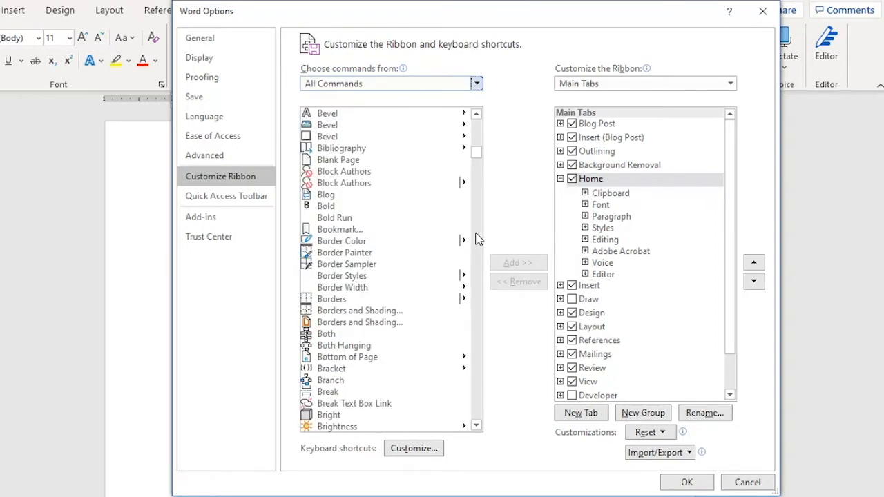
click(476, 239)
click(476, 239)
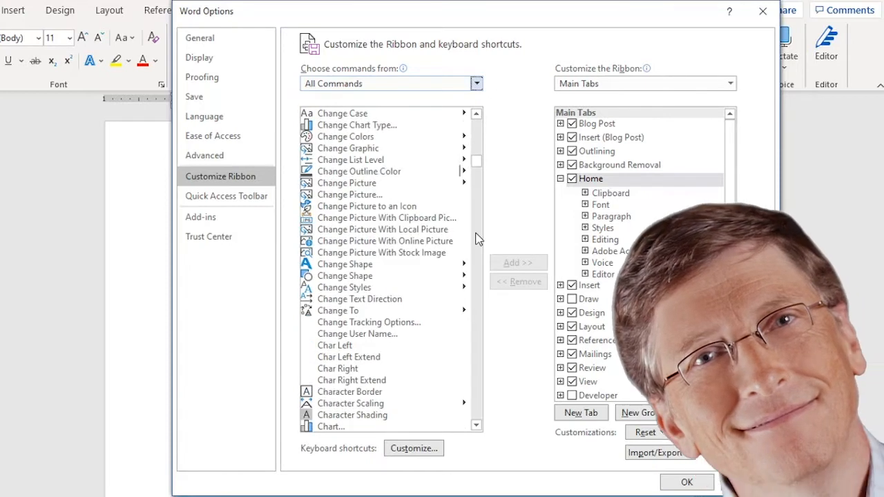
click(475, 239)
click(476, 239)
click(475, 238)
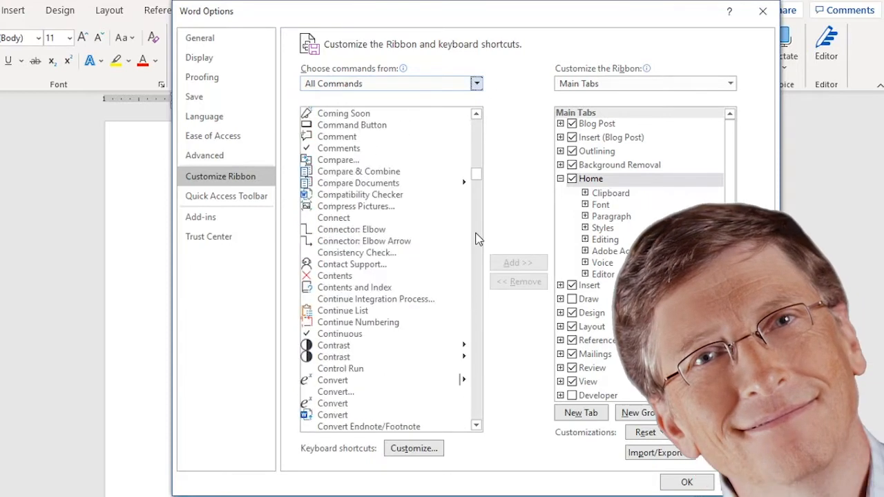
click(475, 239)
click(475, 239)
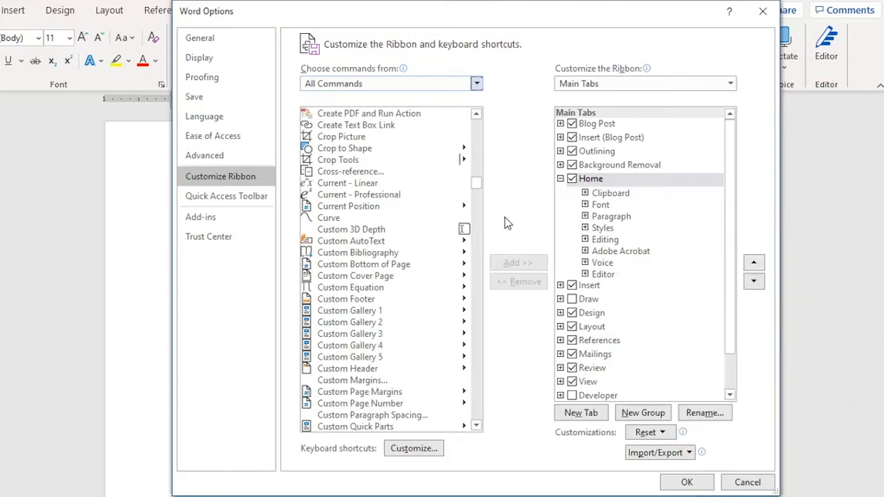
Expand the Font group of the Home tab and examine its commands, such as Bold and Character Border
mouse_move(730, 214)
mouse_down()
mouse_move(732, 251)
mouse_move(728, 211)
mouse_up()
click(598, 183)
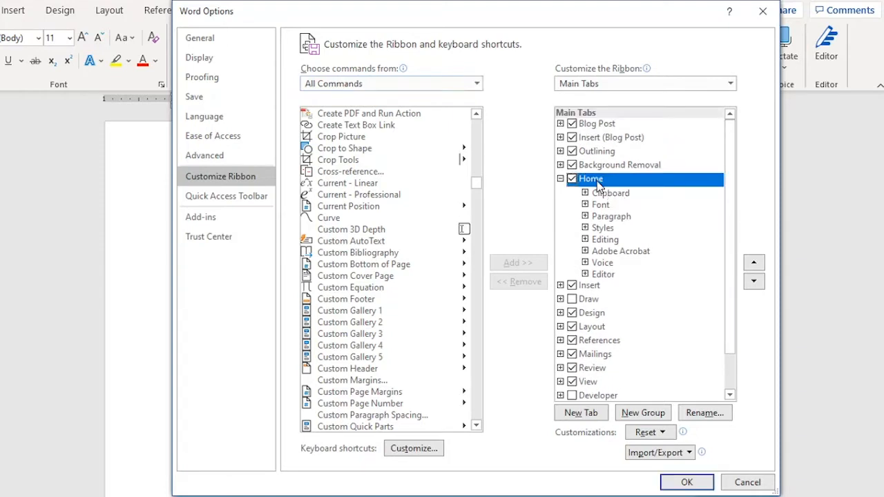
click(585, 205)
drag(722, 183, 724, 200)
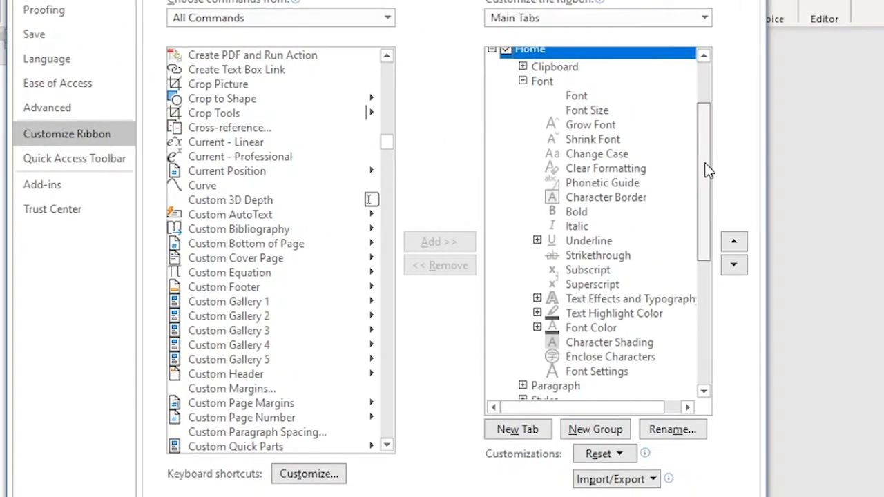
drag(706, 171, 707, 178)
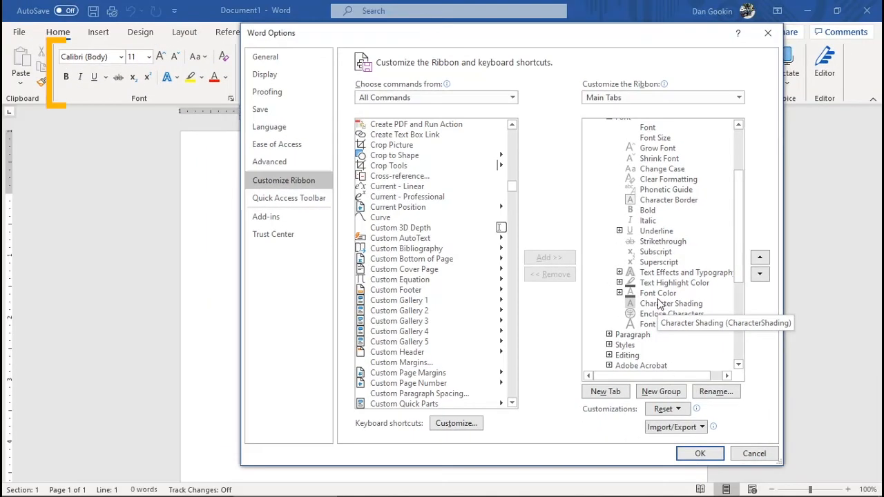
click(647, 210)
click(652, 201)
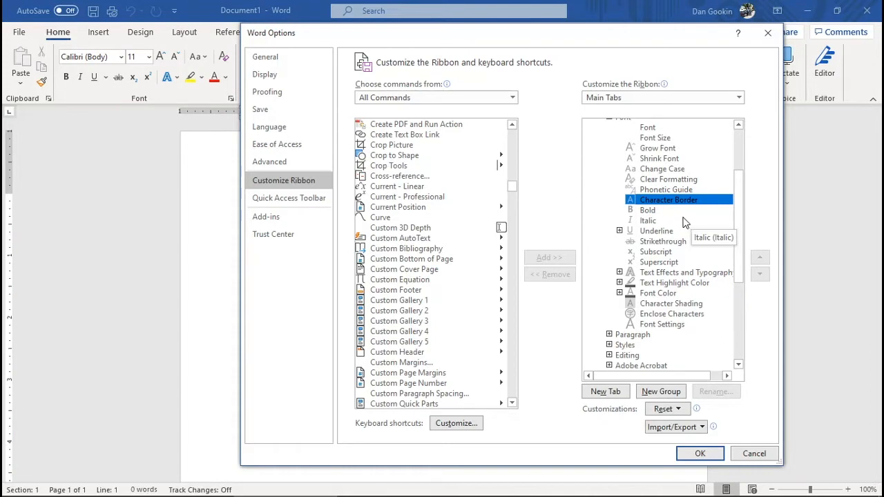
Create a new custom ribbon tab with an empty group directly after the Home tab
click(610, 392)
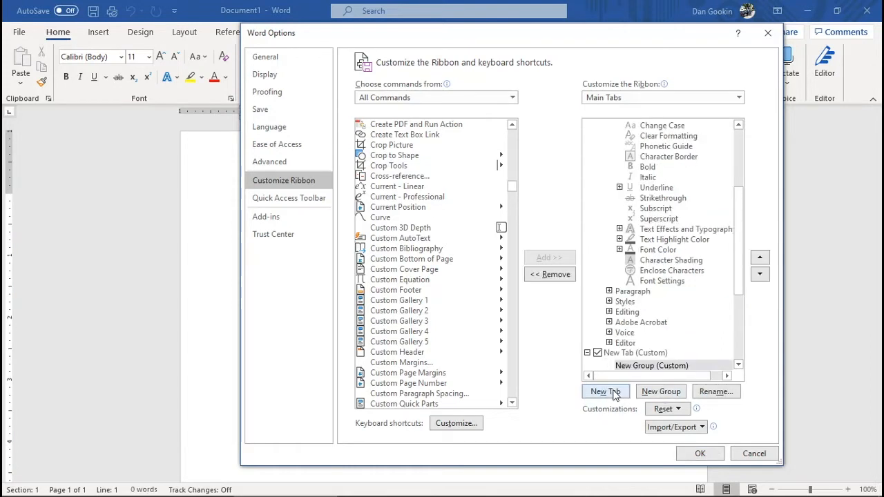
drag(736, 284, 745, 321)
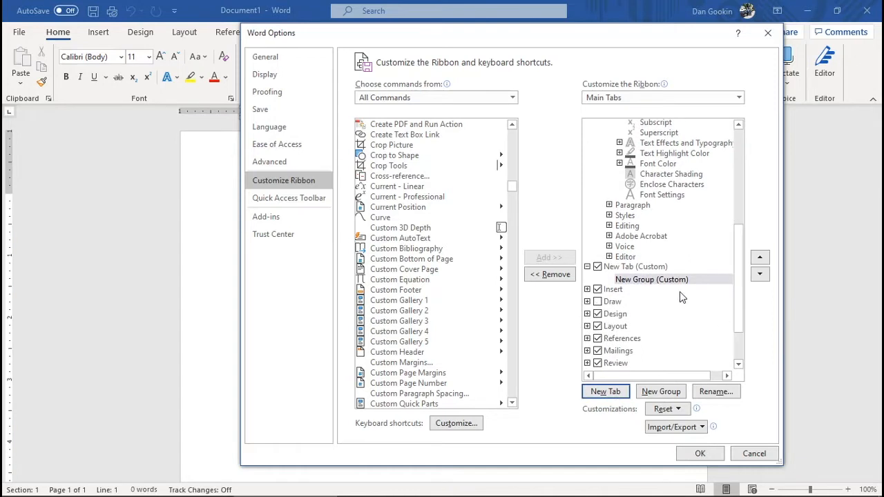
click(659, 281)
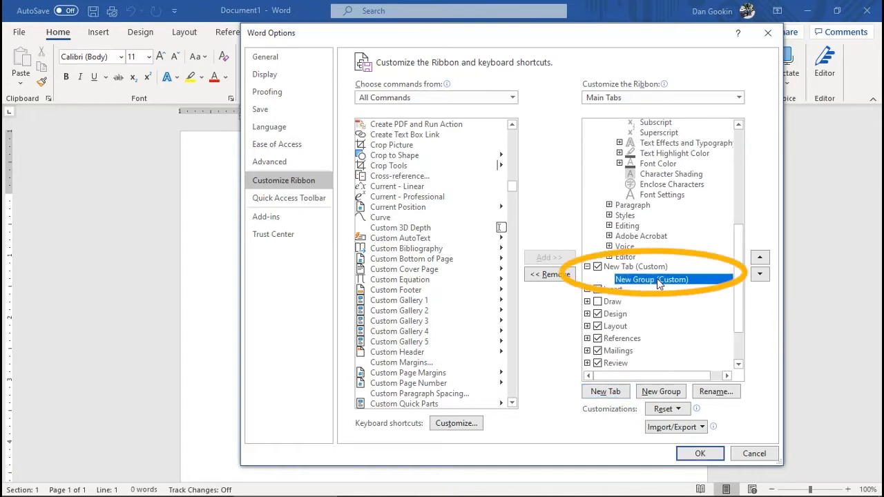
Rename the new custom tab as Fonty Font
click(645, 268)
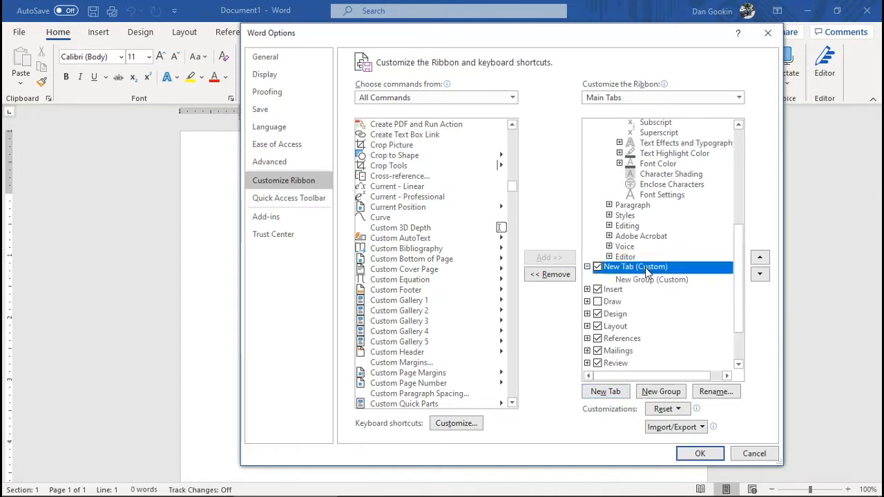
click(715, 392)
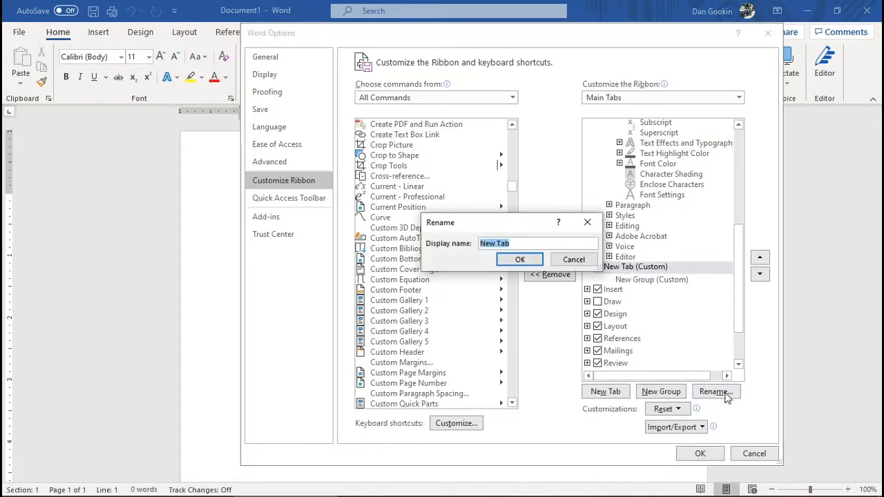
text(Fonty Font)
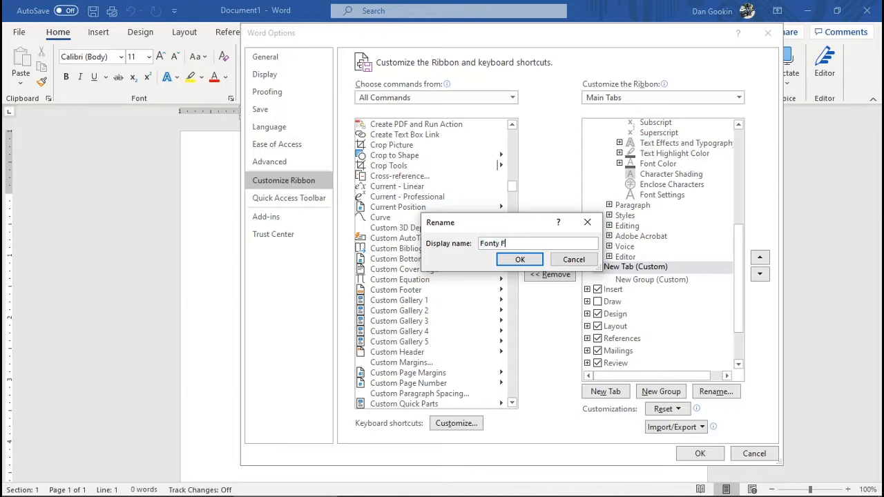
click(519, 259)
Rename the new group inside the Fonty Font tab as Funky Font Commands
click(651, 279)
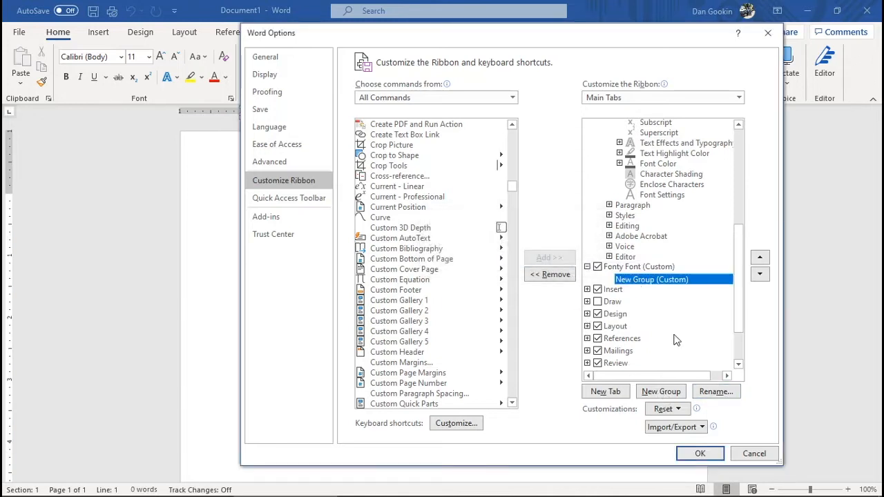
click(715, 391)
text(Funky Font Commands)
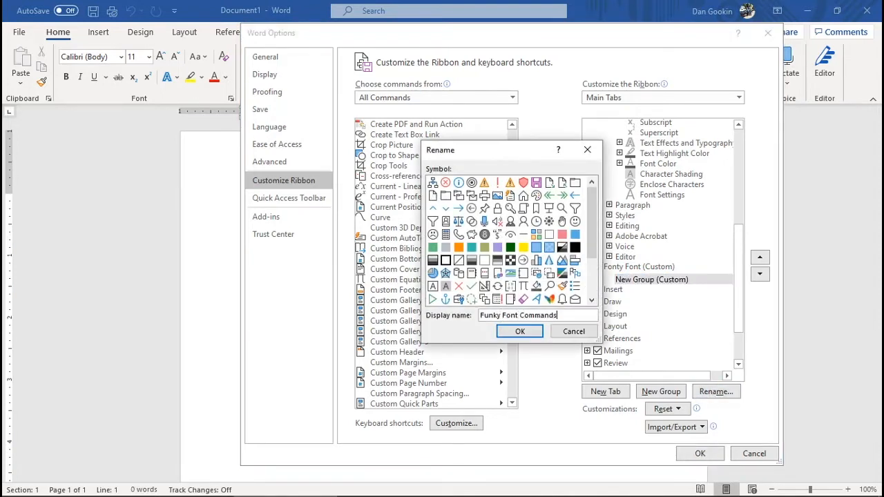
click(577, 222)
click(526, 332)
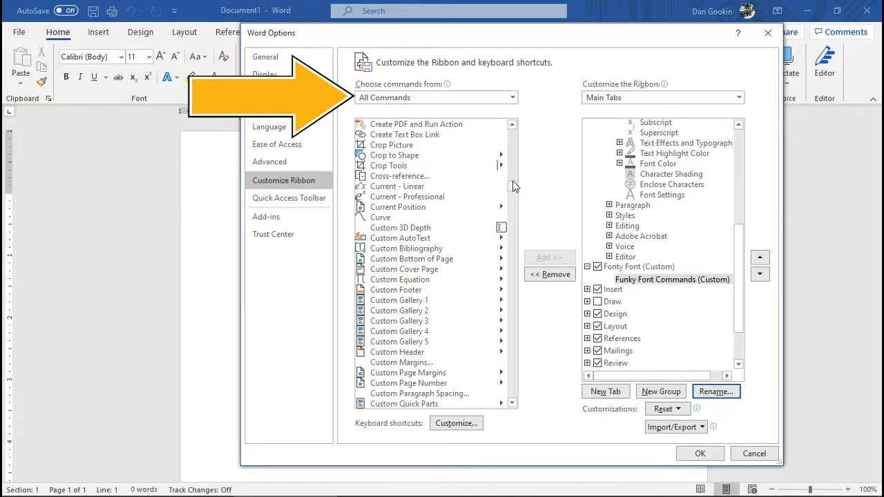
Add the Character Border command to the Funky Font Commands group
scroll(513, 153, up, 20)
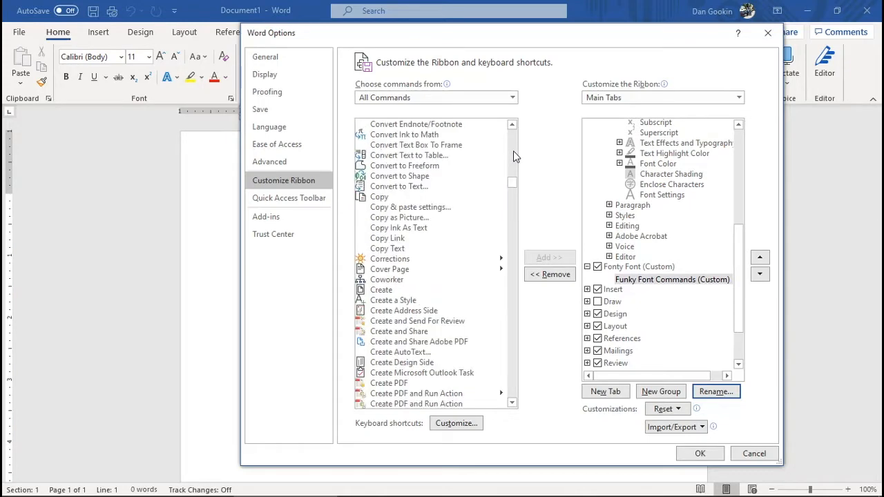
scroll(512, 148, up, 9)
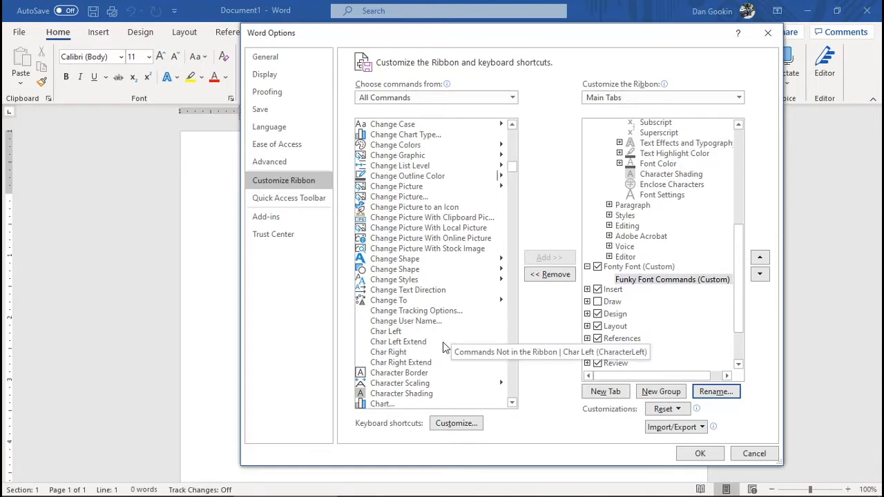
click(418, 372)
click(546, 257)
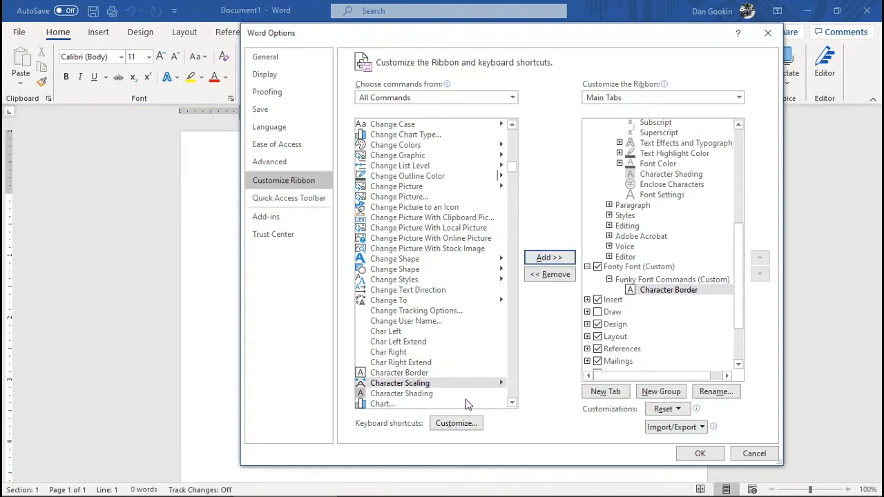
Add Character Shading, Enclose Characters and Phonetic Guide to the Funky Font Commands group and apply the ribbon changes
click(516, 403)
click(516, 403)
click(516, 403)
click(516, 404)
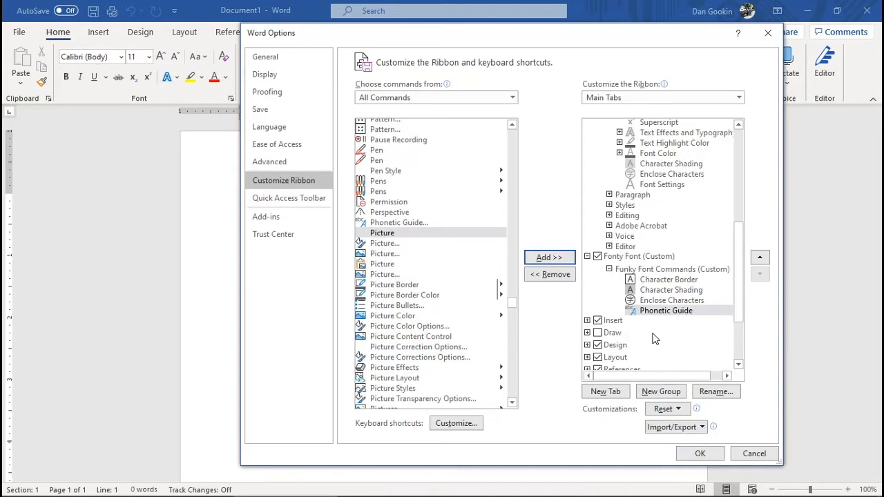
drag(741, 292, 738, 310)
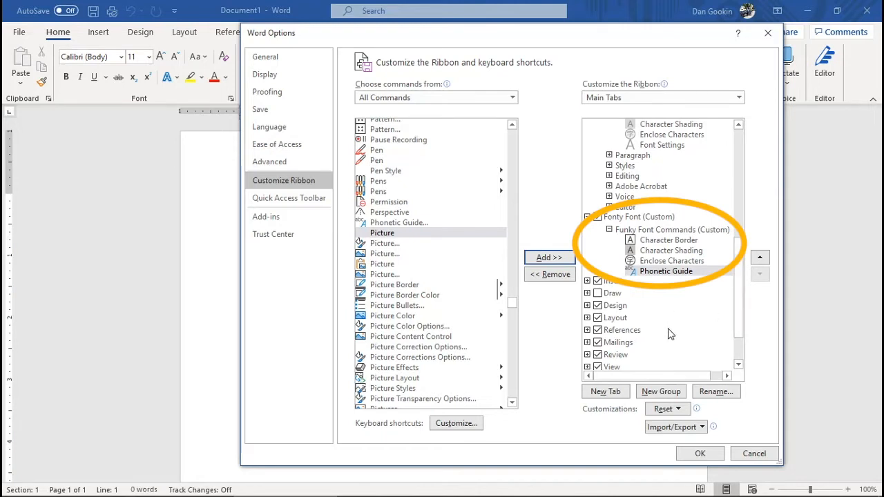
click(699, 452)
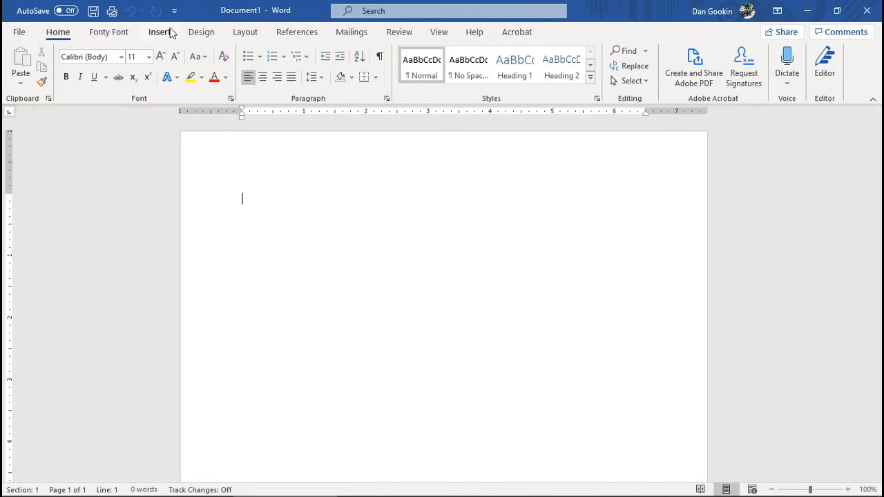
Use the Fonty Font commands to apply a character border to the "d" of "dolor" and the word "amet" in the first line
click(109, 34)
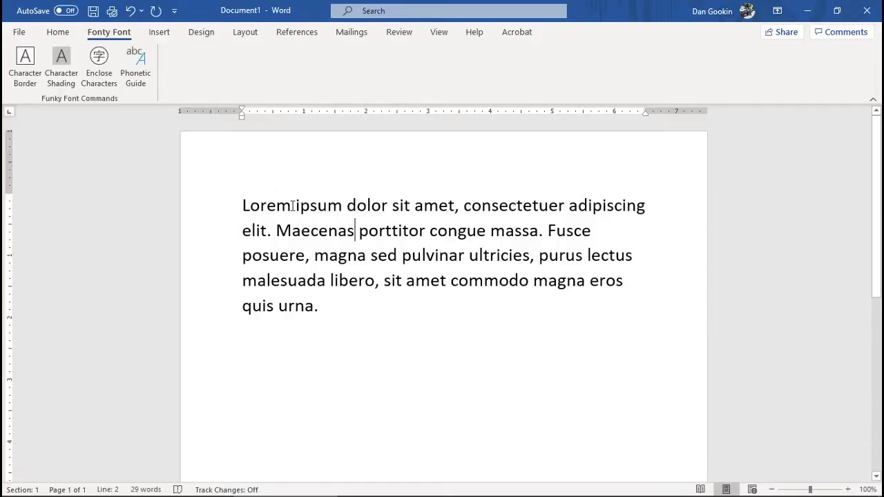
drag(347, 205, 357, 206)
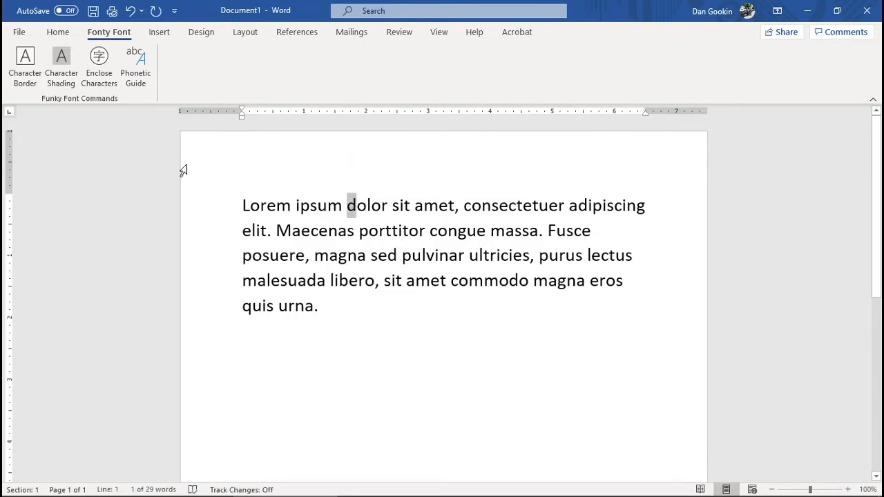
click(25, 64)
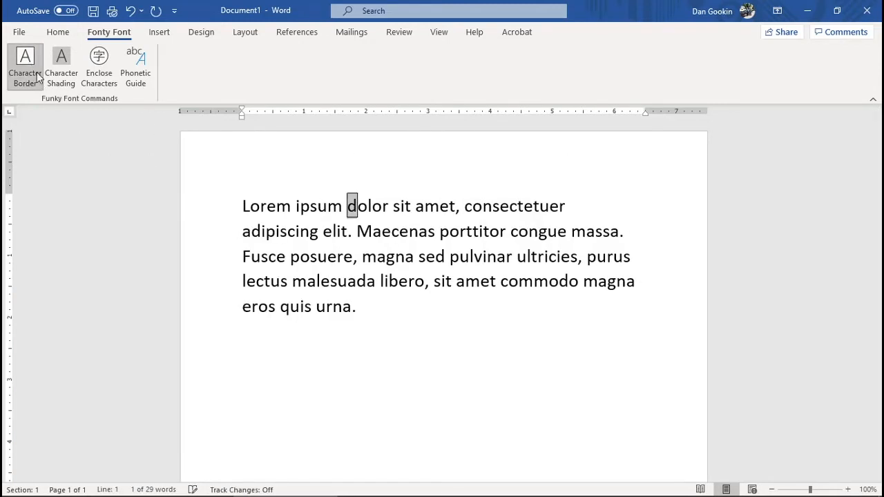
double_click(435, 206)
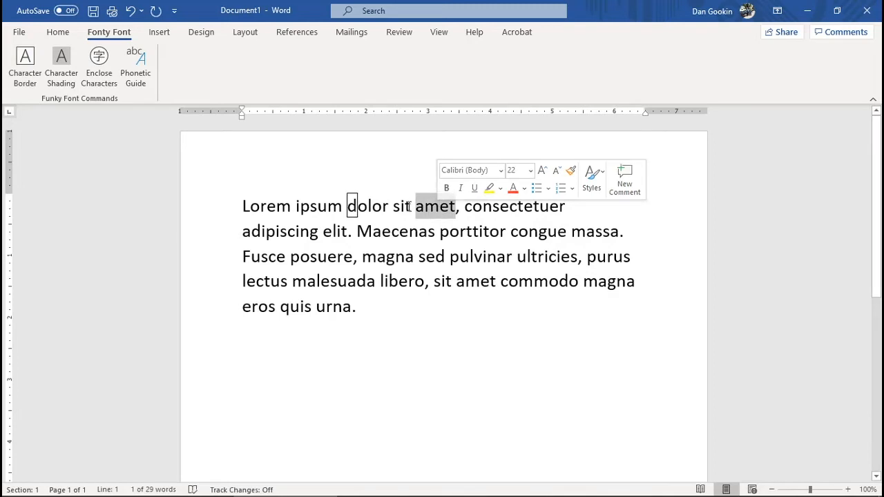
click(21, 68)
click(397, 254)
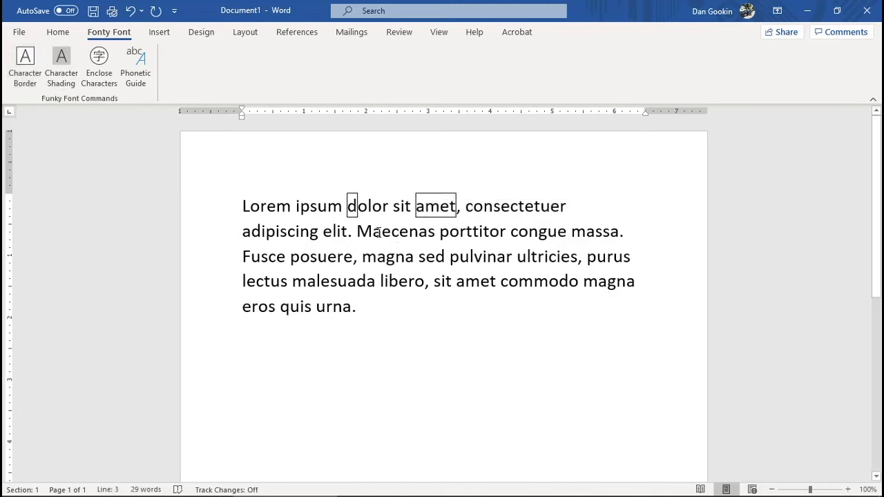
Apply a character border to the letters "ecena" in the word "Maecenas"
drag(381, 232, 428, 231)
click(35, 74)
Below the paragraph, add a line reading "Type to see it in action" with a character border, followed by "deactivated" without the border
click(382, 307)
key(Return)
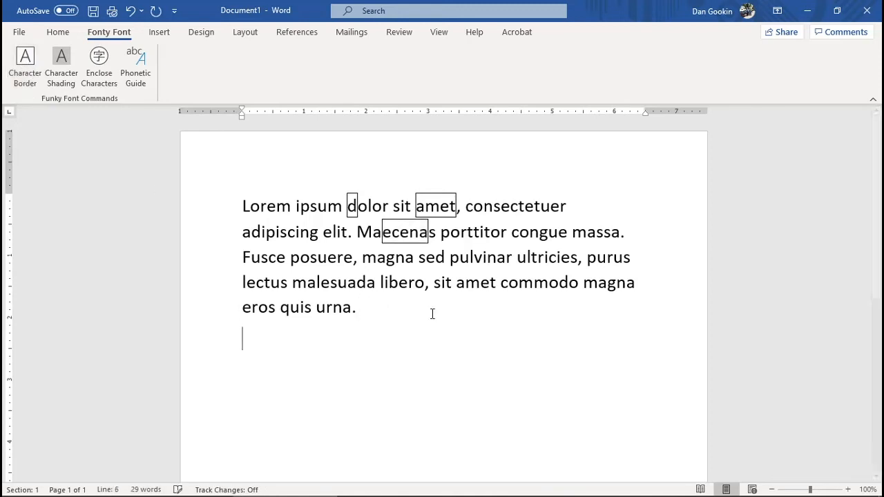
click(25, 62)
text(Type to see it in action)
click(29, 67)
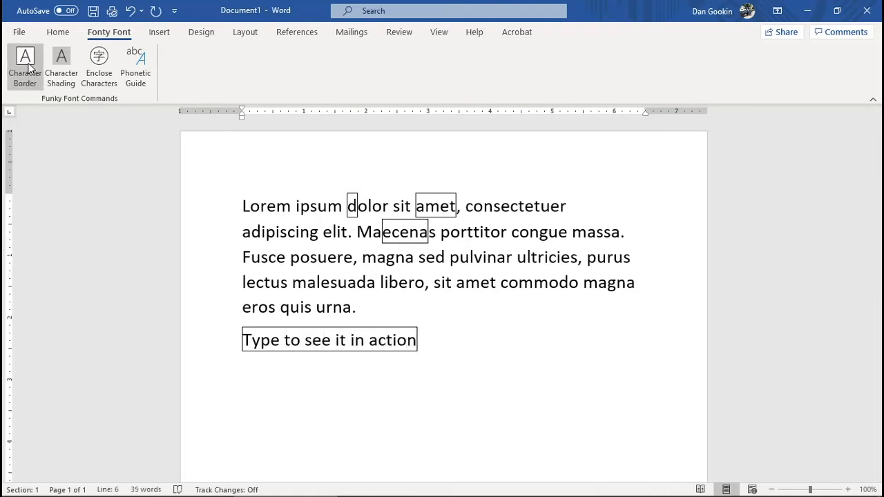
text(deactivated)
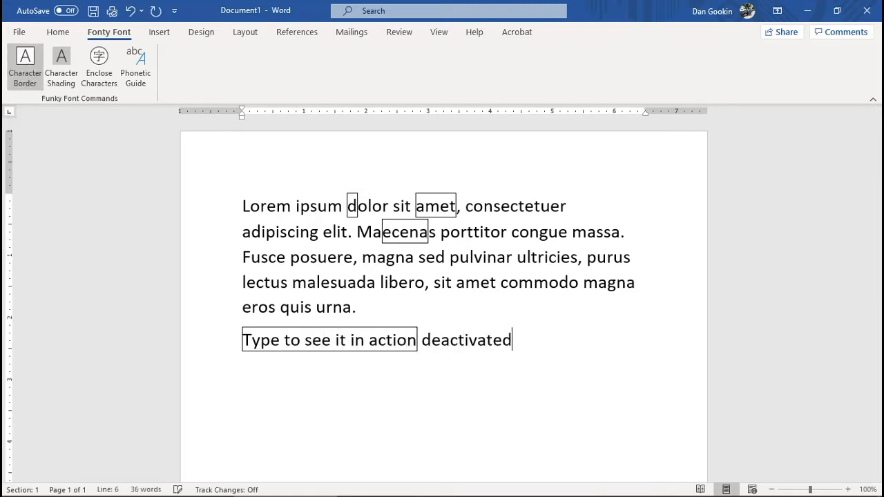
Remove the character border from the "d" of "dolor", the word "amet" and the letters "ecena" in "Maecenas"
drag(346, 205, 357, 205)
click(29, 64)
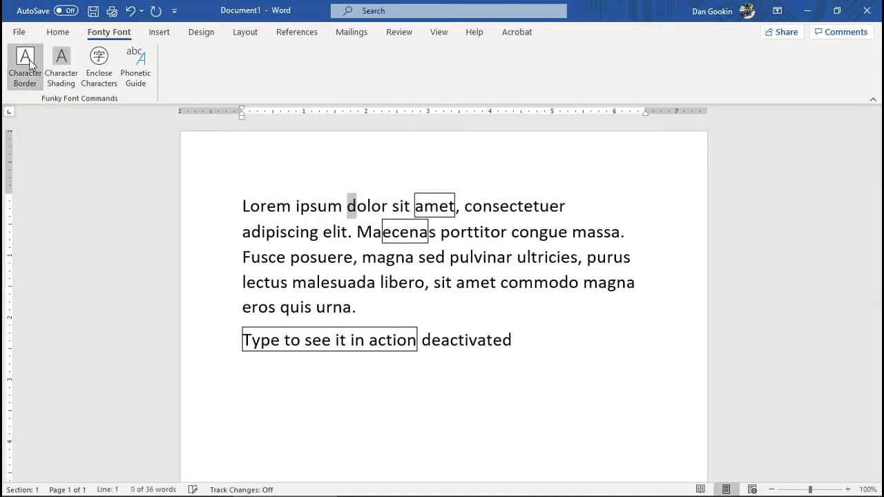
click(401, 298)
click(425, 207)
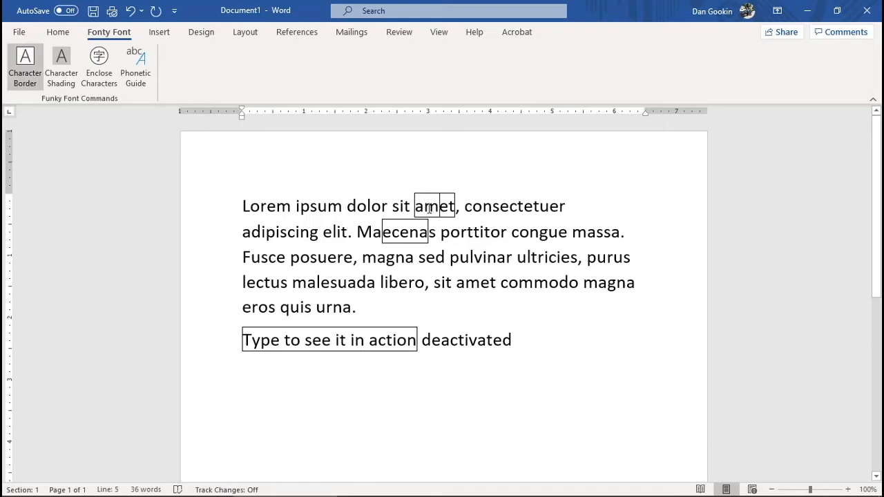
double_click(419, 206)
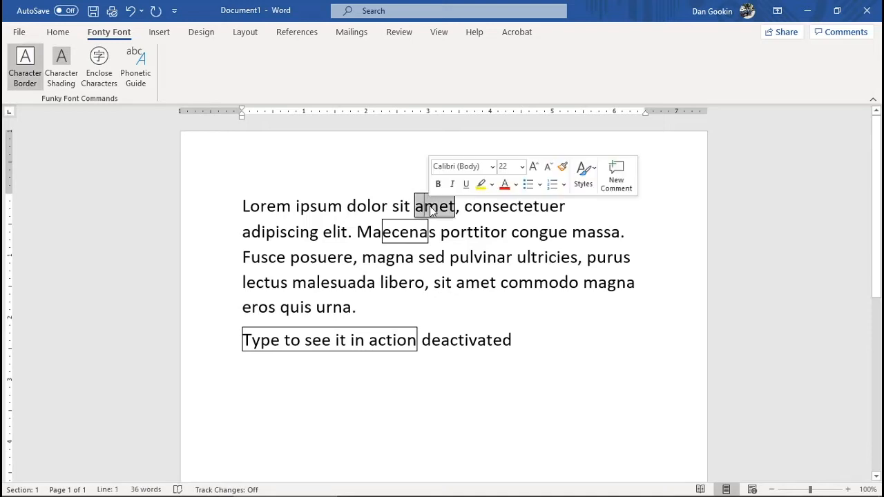
click(29, 64)
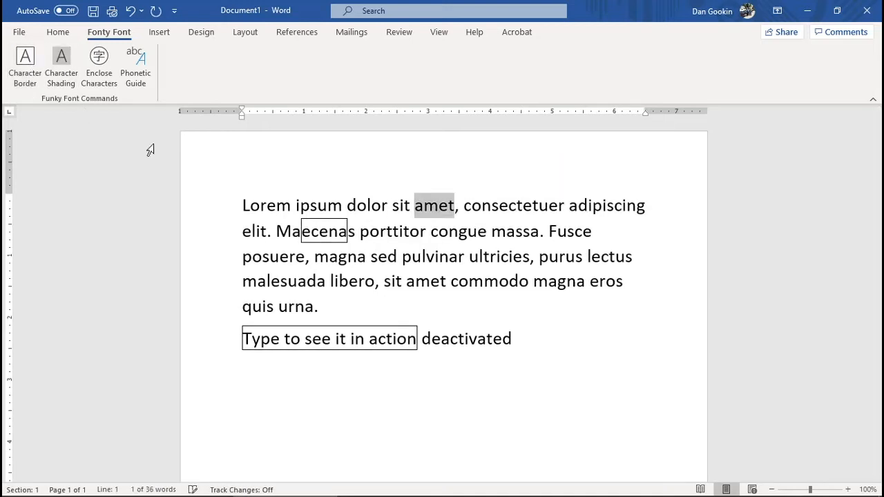
click(321, 226)
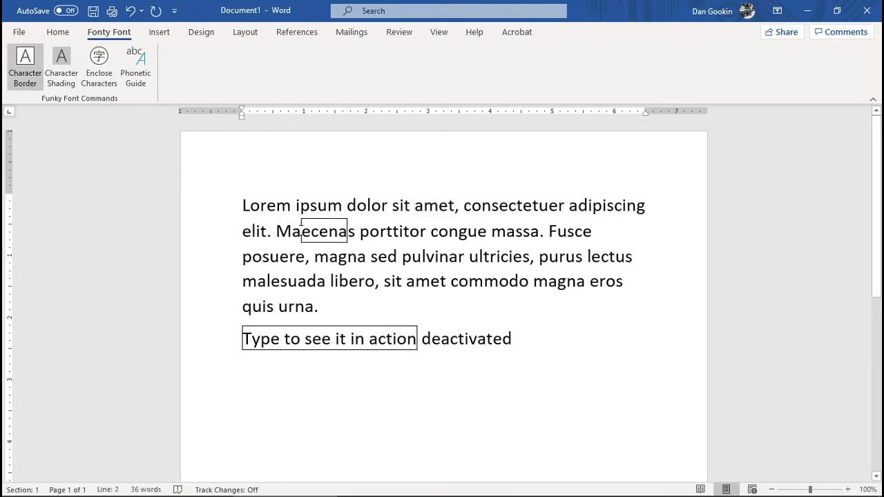
drag(303, 231, 347, 230)
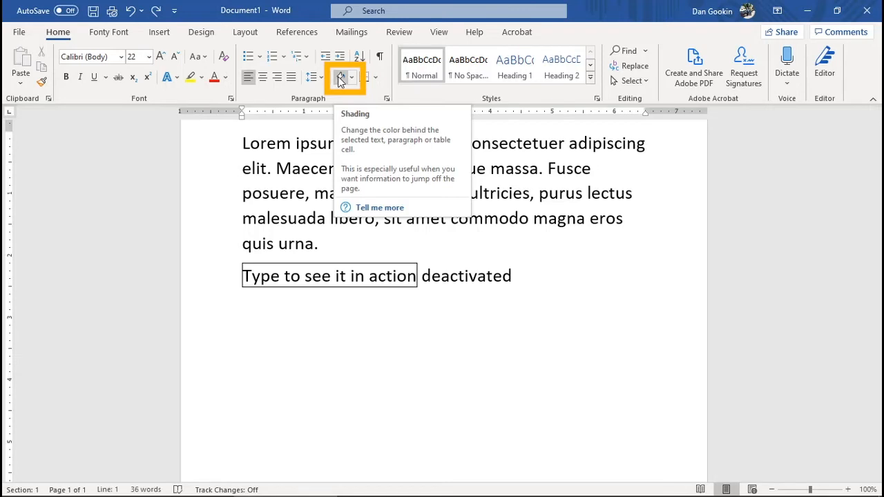
Apply character shading from the Fonty Font commands to "dolor", the "a" of "amet", "porttitor" and "pulvinar"
click(117, 33)
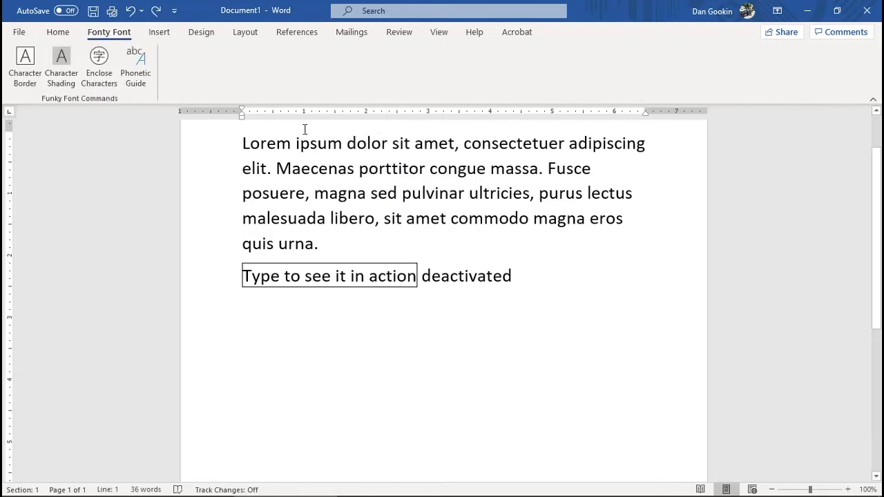
double_click(359, 143)
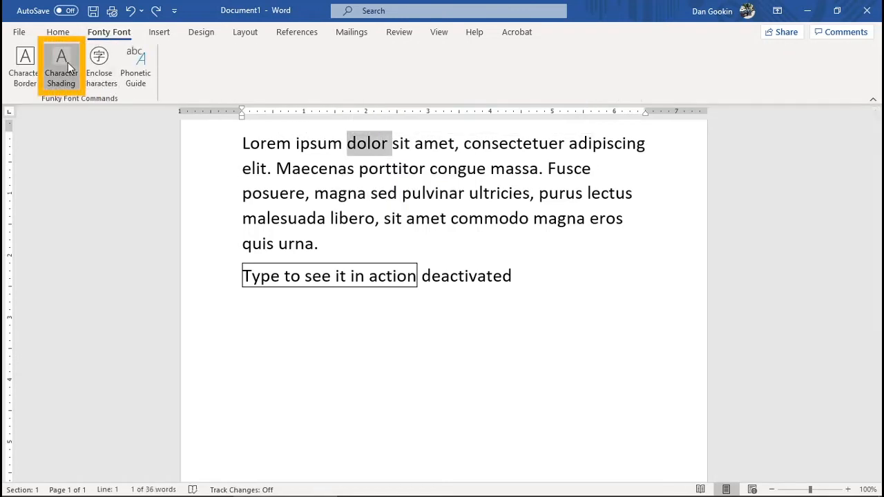
click(68, 62)
drag(414, 142, 423, 150)
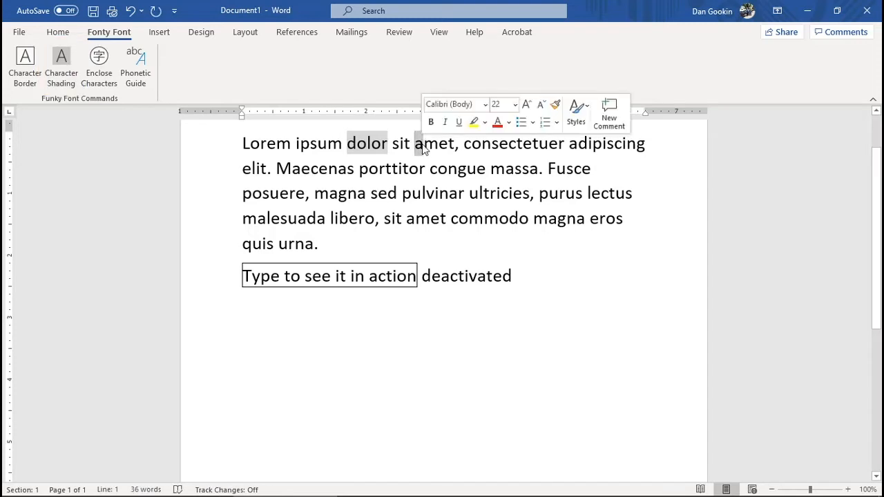
click(64, 60)
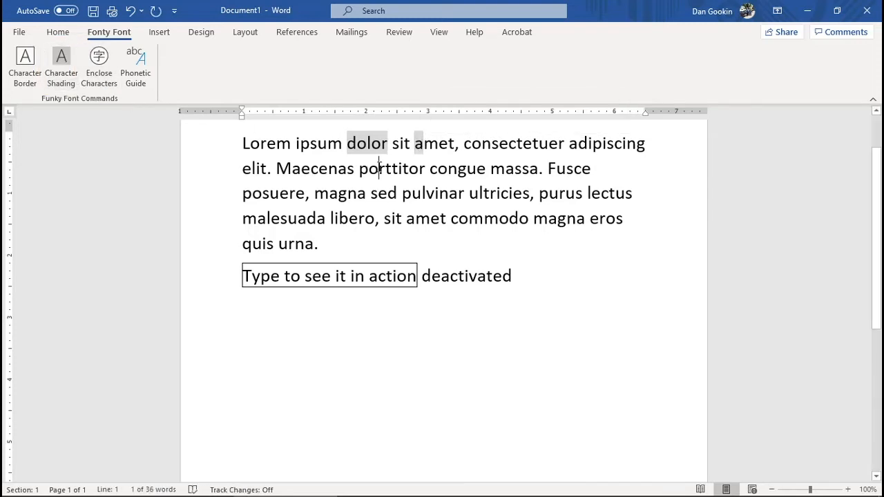
double_click(379, 168)
click(61, 61)
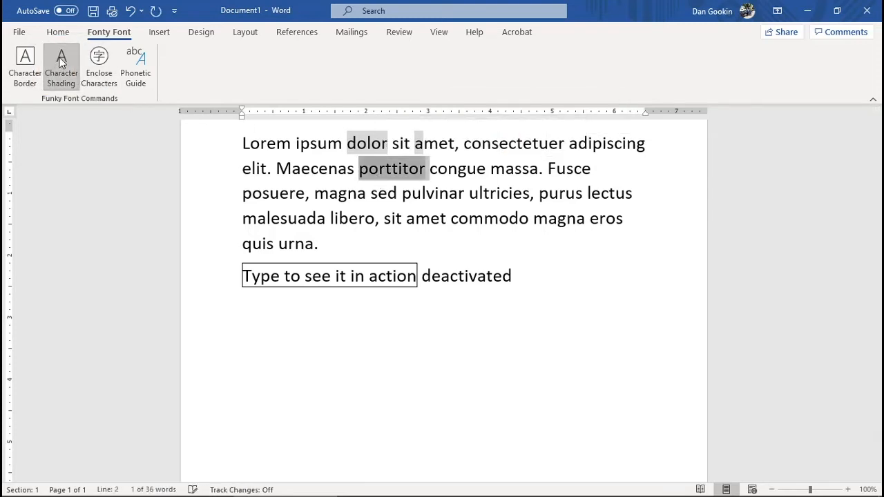
click(403, 170)
drag(404, 198, 461, 201)
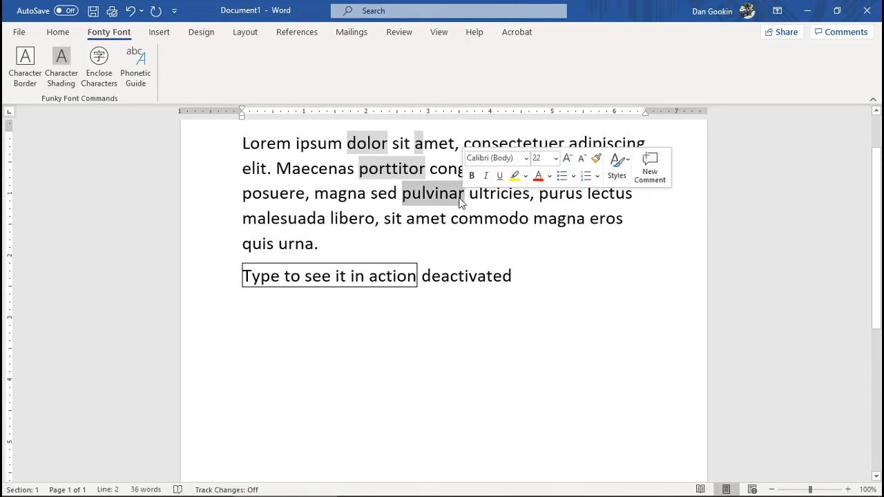
click(69, 59)
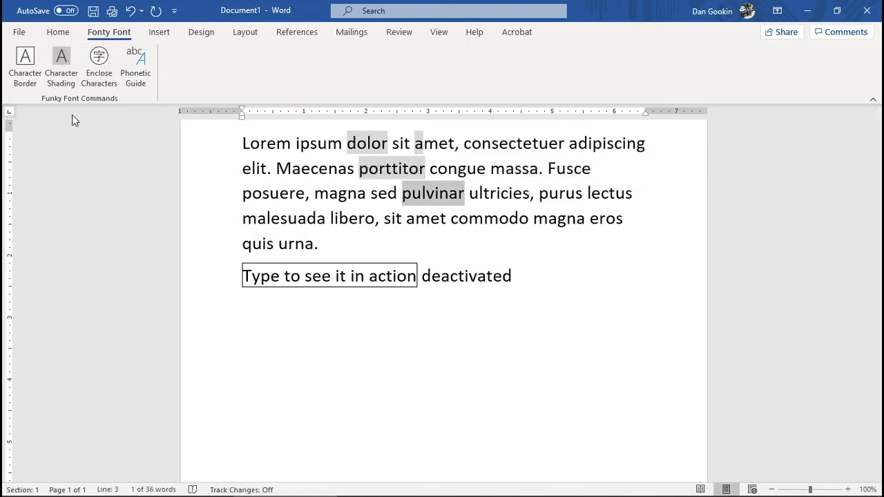
Apply the standard paragraph Shading command to the word "pulvinar" and the "e" of "ultricies"
click(57, 35)
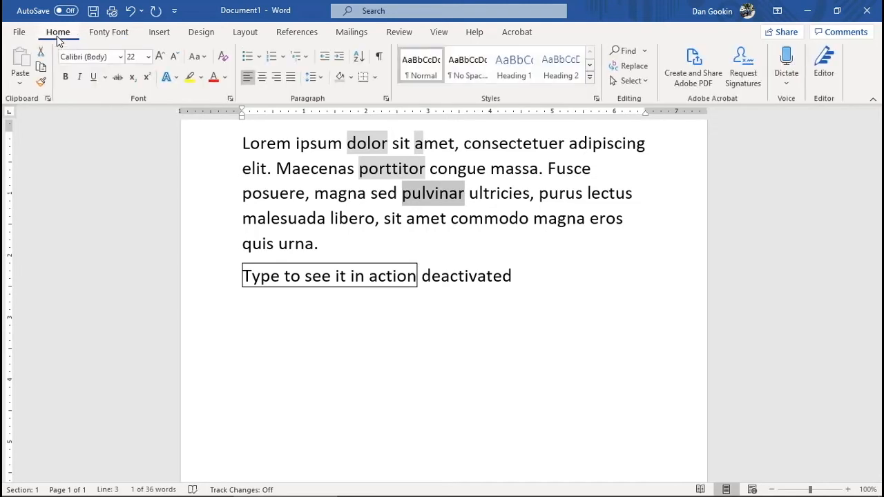
click(340, 78)
drag(513, 195, 521, 195)
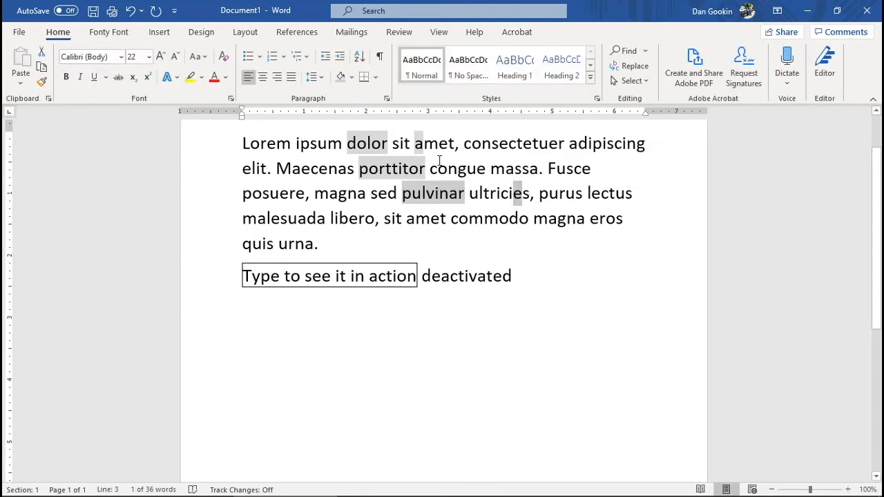
click(340, 78)
Apply the Fonty Font character shading to the word "libero" in the fourth line
drag(330, 218, 377, 218)
click(115, 32)
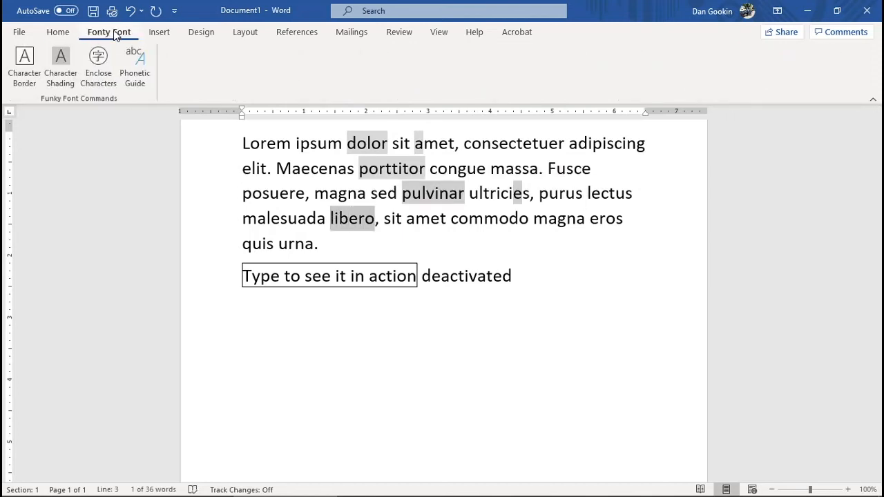
click(67, 62)
click(520, 269)
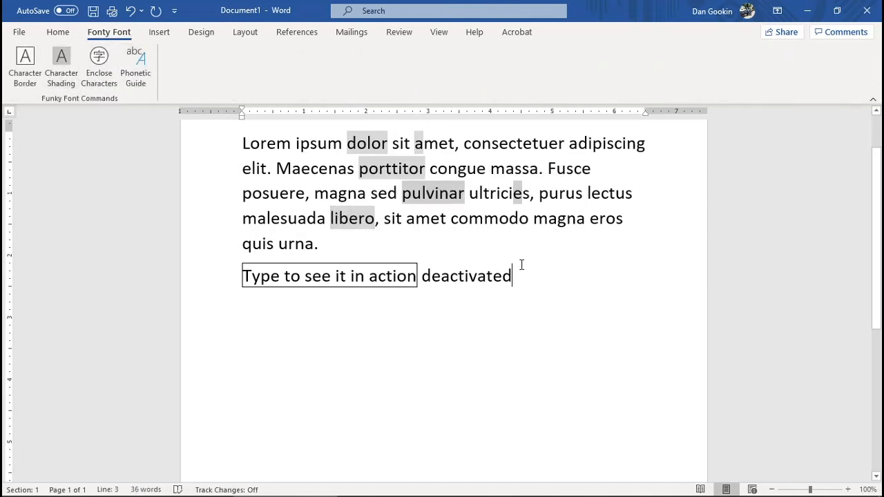
Remove the character shading from the word "porttitor" and the "a" of "amet"
double_click(402, 168)
click(61, 61)
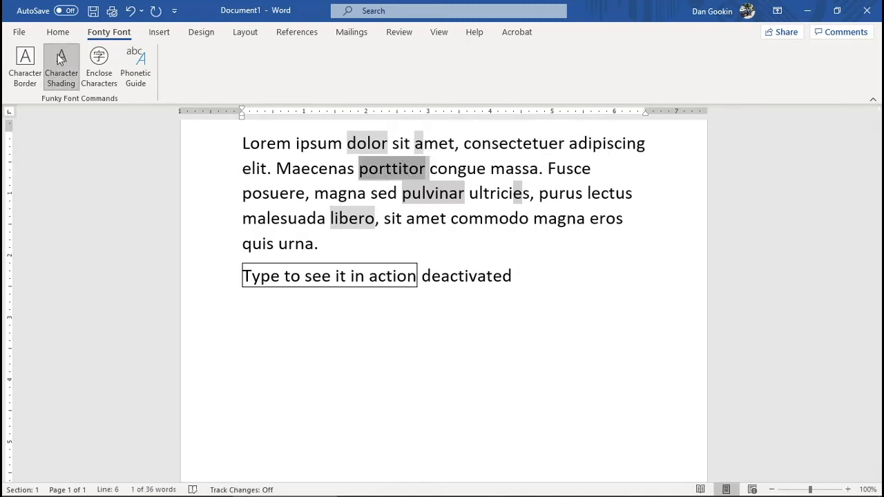
click(413, 228)
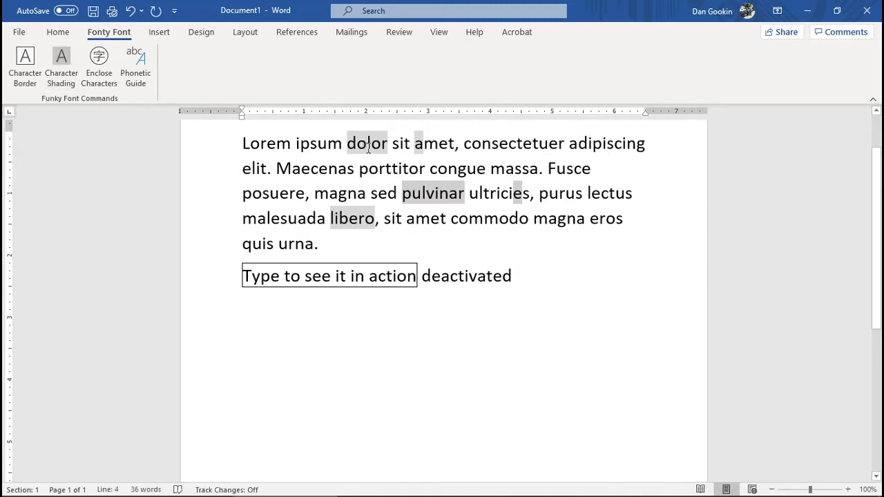
drag(419, 146, 422, 146)
click(69, 63)
click(364, 249)
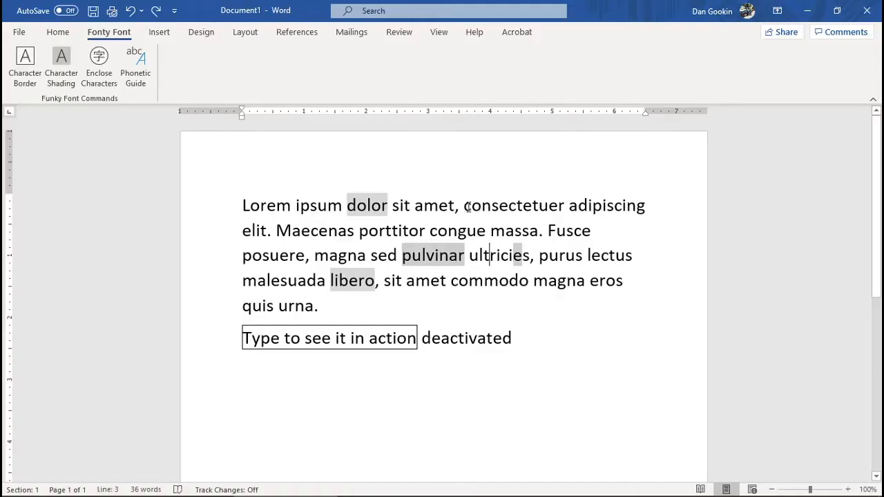
Enclose the letters "co" of "consectetuer" in a circle using the Enlarge symbol style
drag(464, 206, 473, 207)
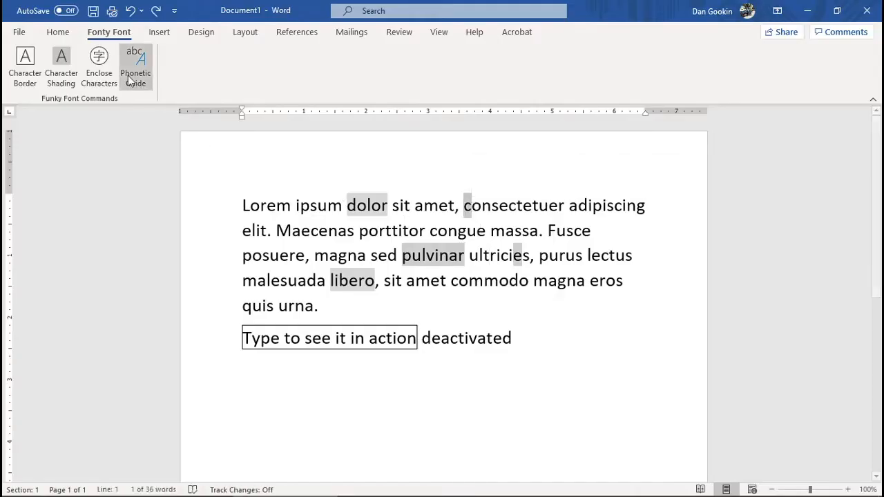
drag(463, 207, 485, 213)
click(99, 62)
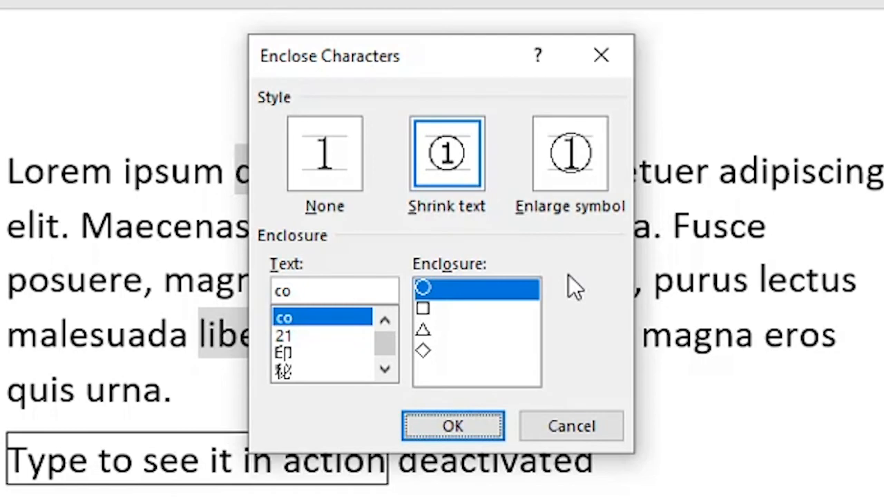
click(452, 179)
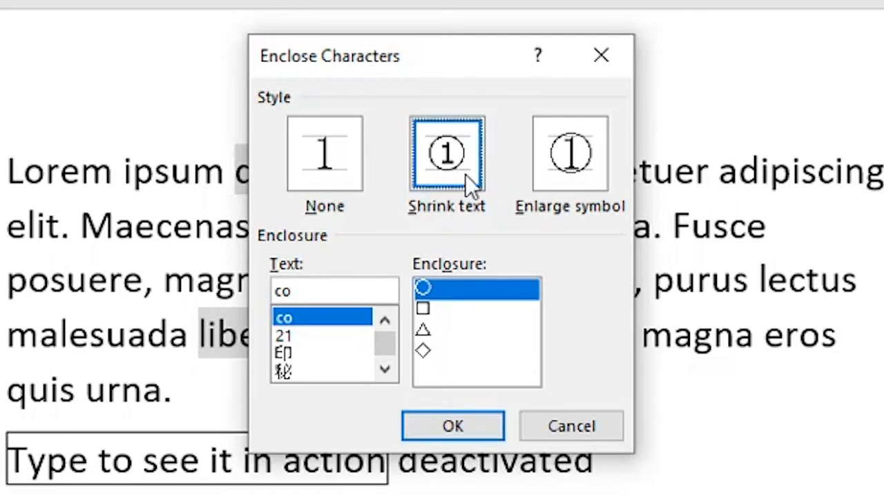
click(570, 175)
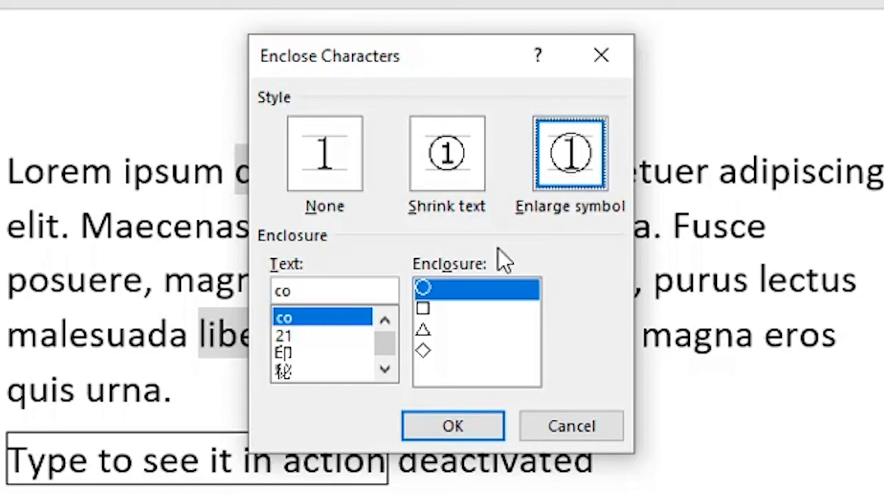
click(436, 308)
click(436, 330)
click(444, 289)
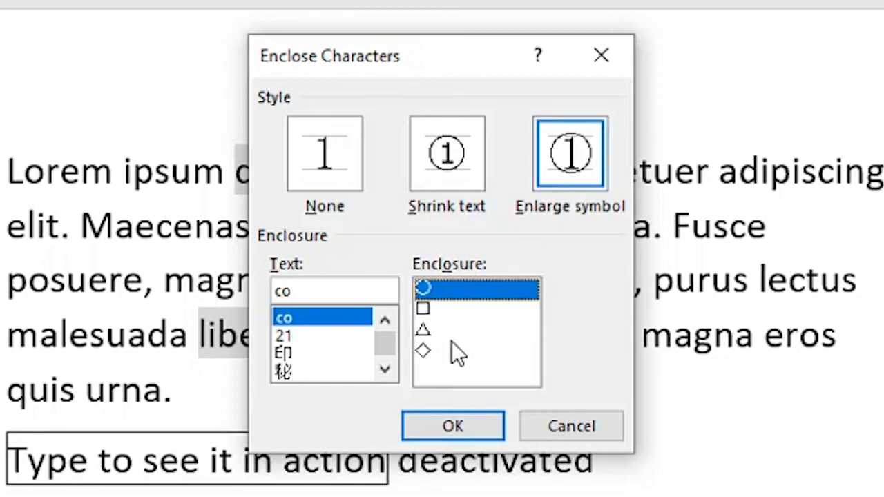
click(462, 415)
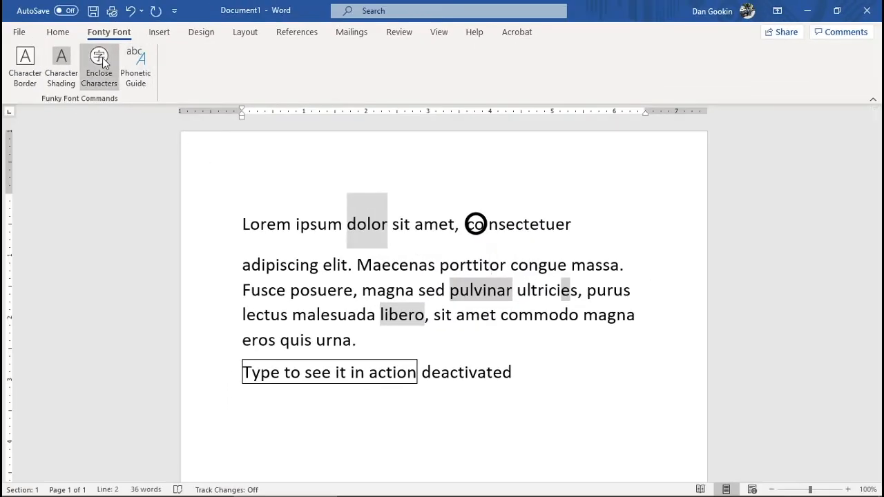
click(49, 46)
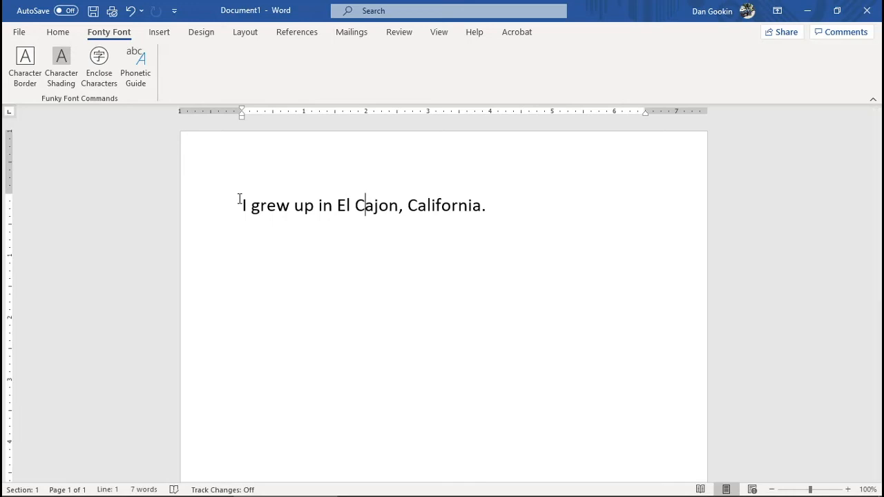
Add the phonetic guide text "ka-hone" above the word "Cajon" in the sentence about El Cajon
double_click(369, 206)
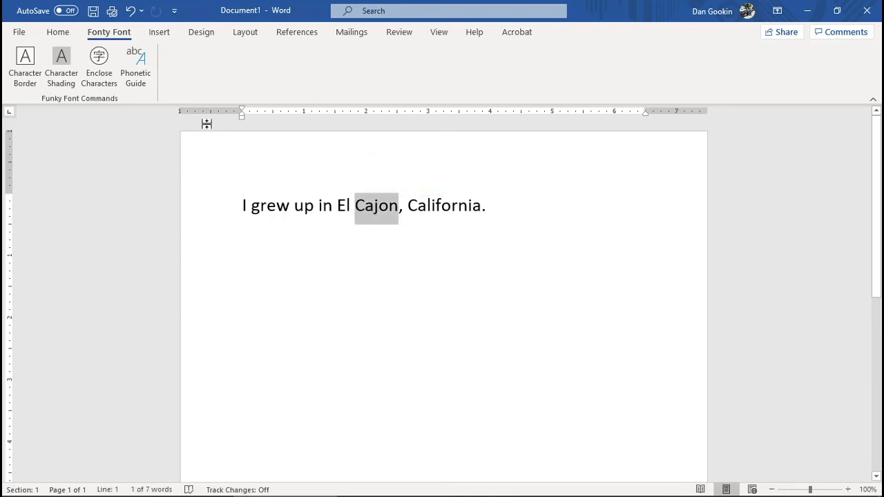
click(138, 72)
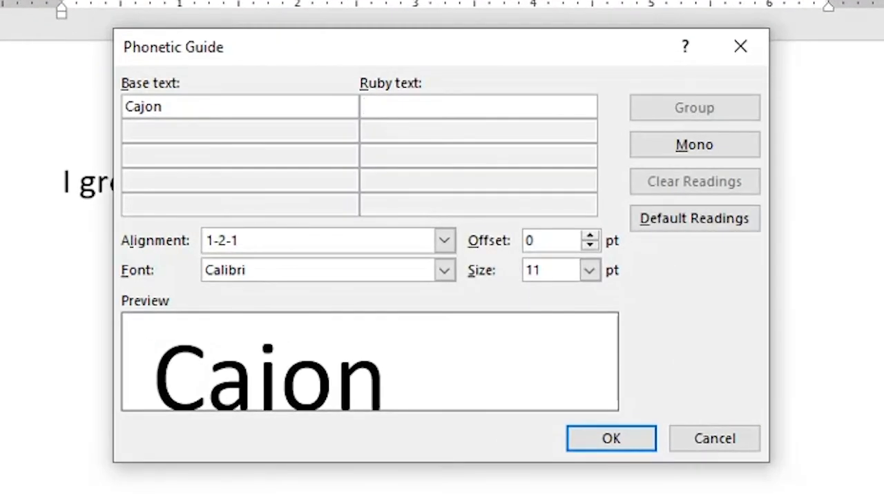
text(ka-hone)
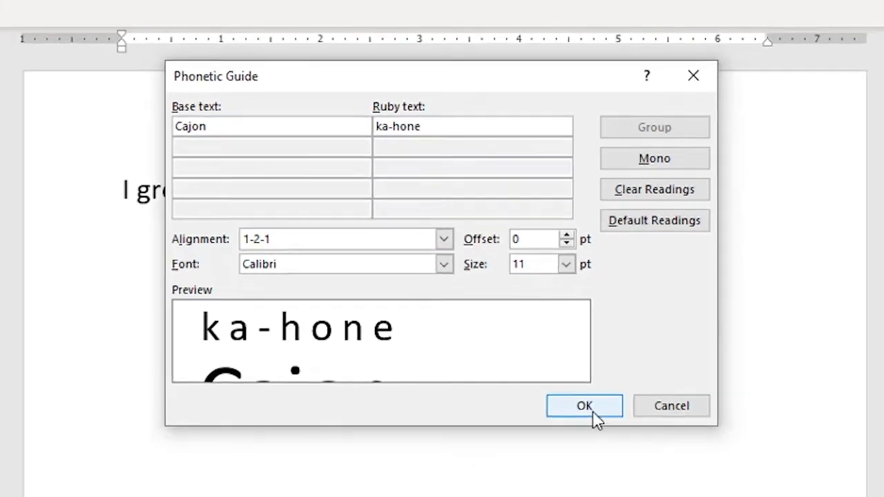
click(607, 441)
click(496, 219)
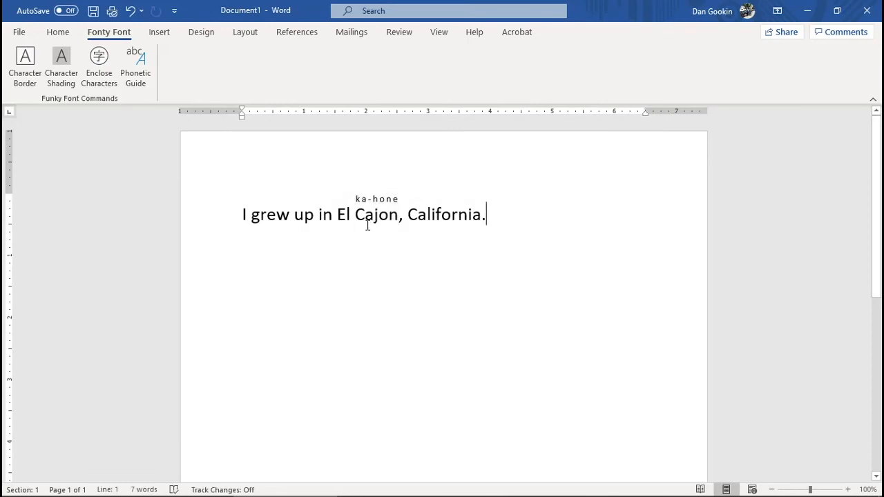